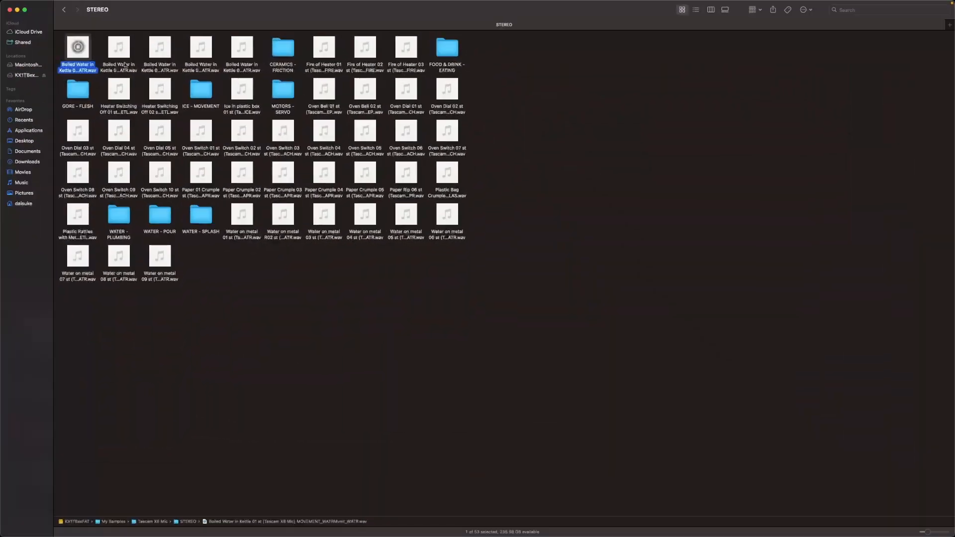
mouse_move(123, 58)
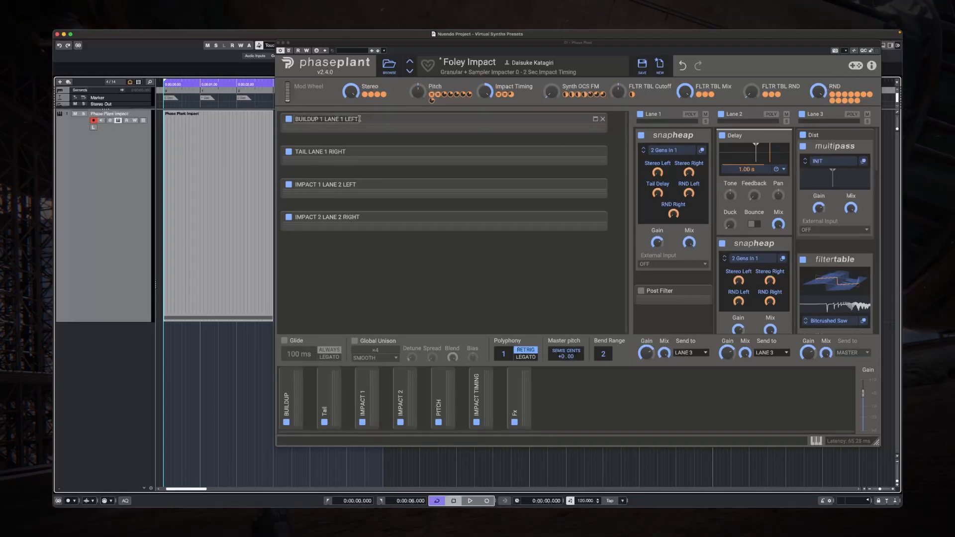
Step: Turn the Stereo macro down to 0% and play the impact sound repeatedly to audition the stereo width
left_click_drag(355, 93, 355, 164)
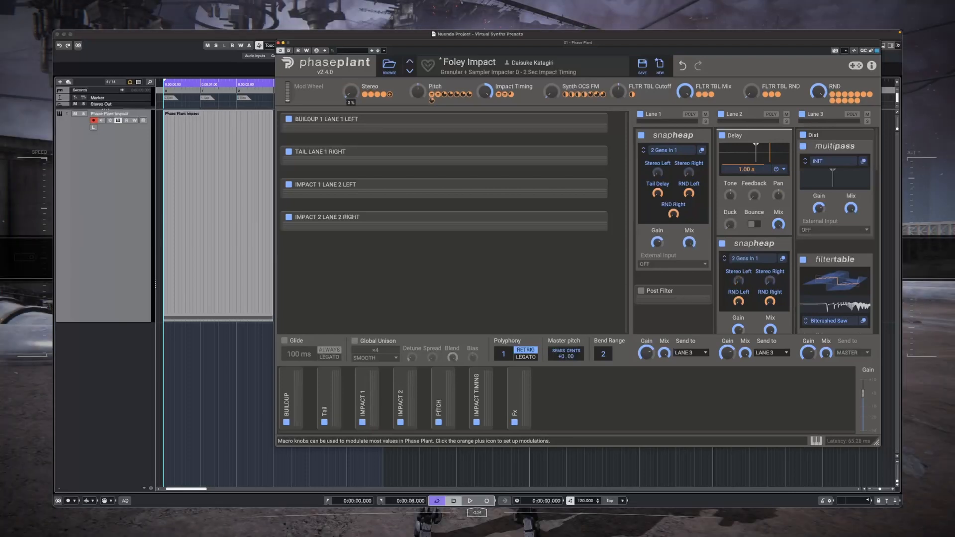
left_click_drag(354, 92, 354, 45)
key("space")
key("space")
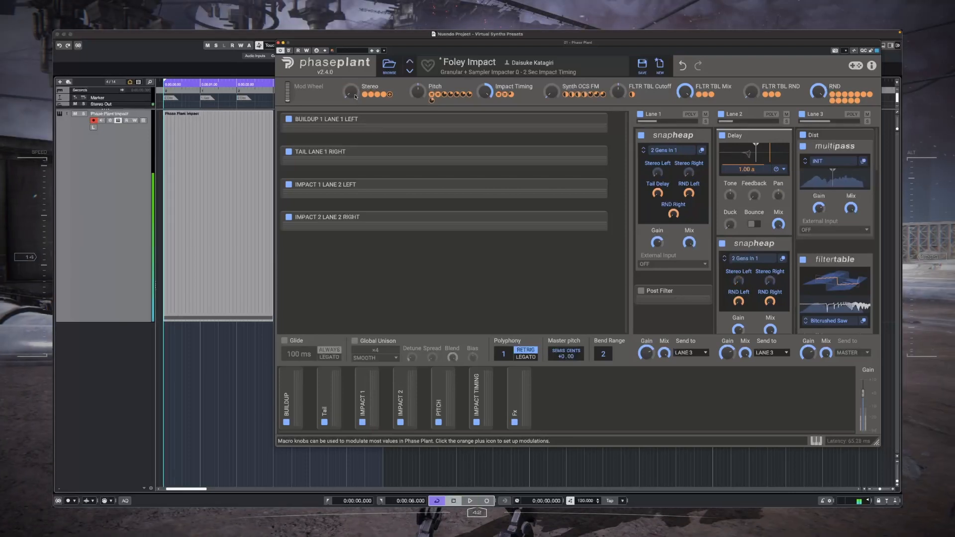
key("space")
key("space")
left_click_drag(352, 92, 351, 144)
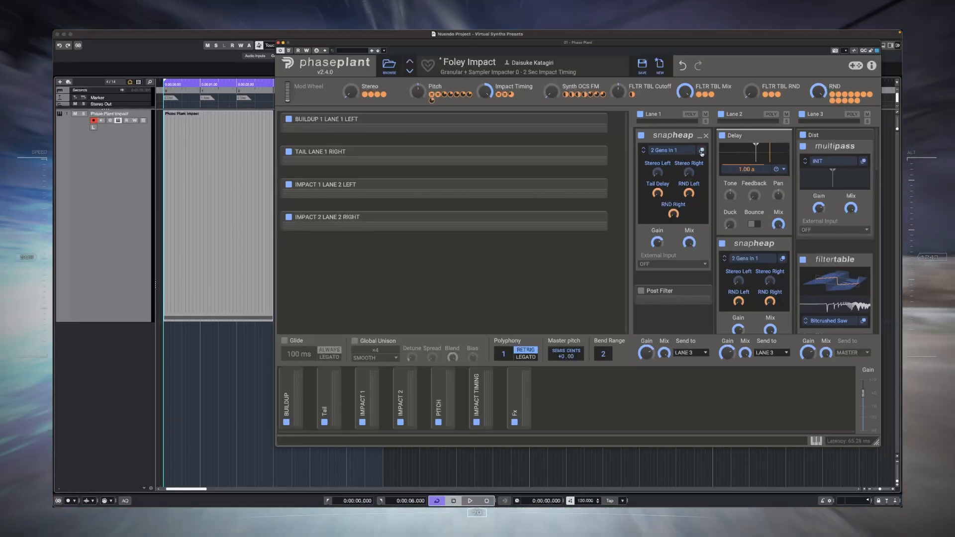
Step: Examine the BUILDUP 1 LANE 1 LEFT and TAIL LANE 1 RIGHT groups and lane 1's Snap Heap with its nested Modulation Multipass
left_click(595, 124)
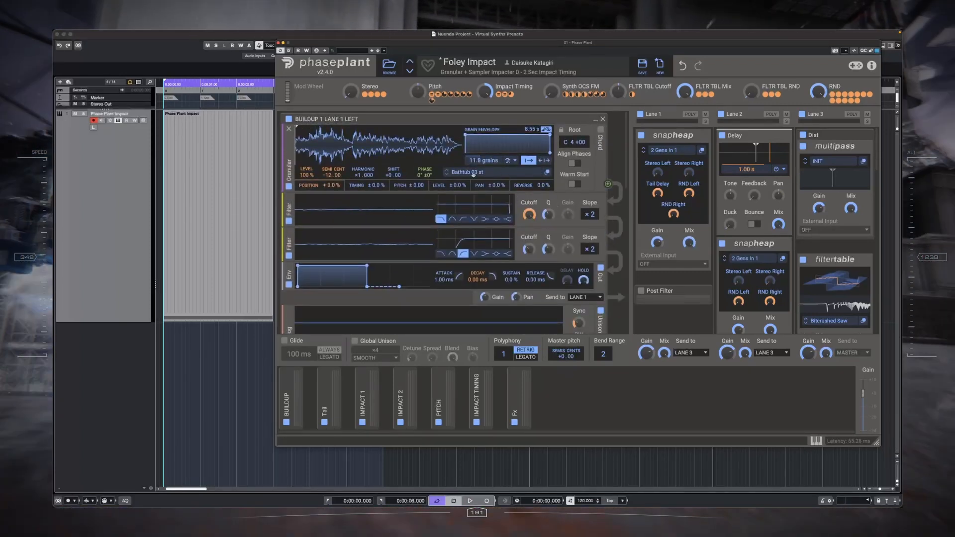
left_click(701, 150)
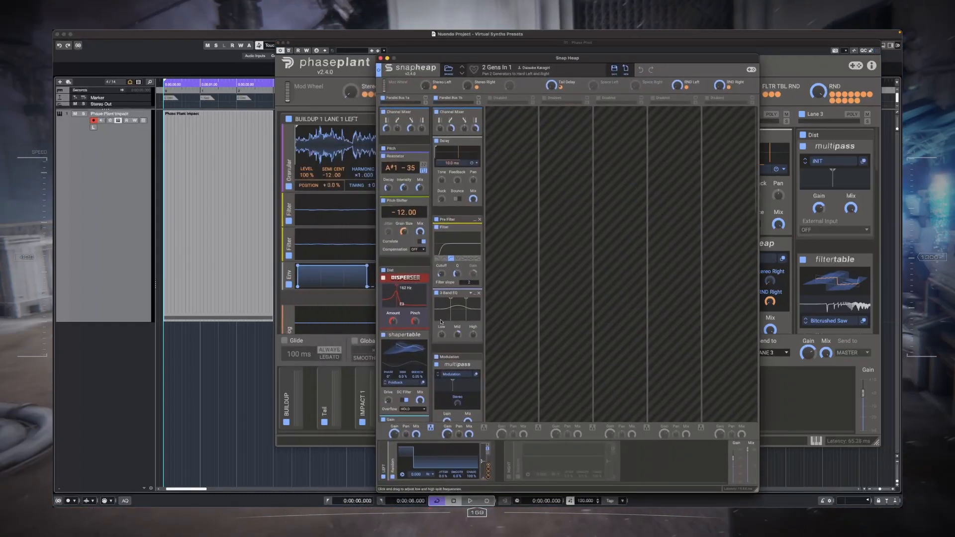
scroll(443, 318, "down", 5)
scroll(425, 324, "down", 1)
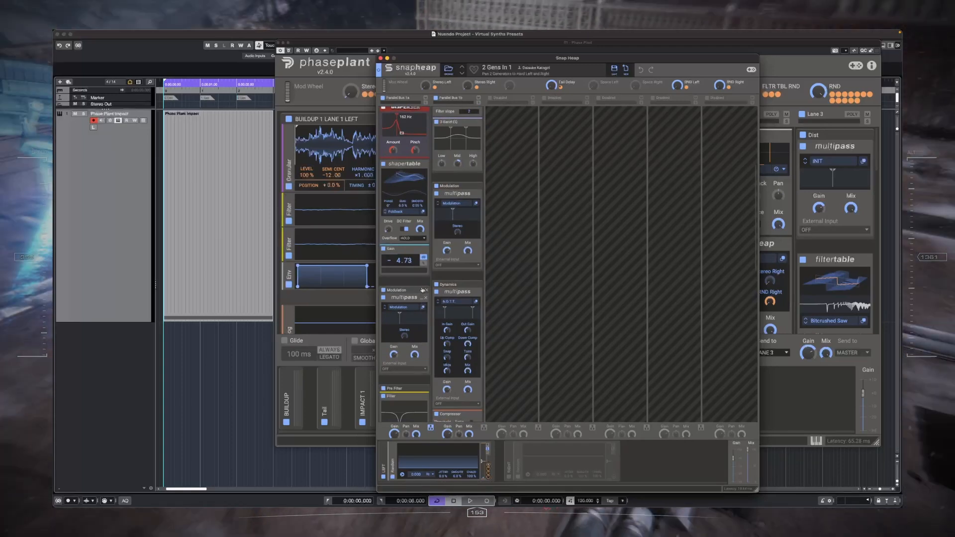
left_click(424, 307)
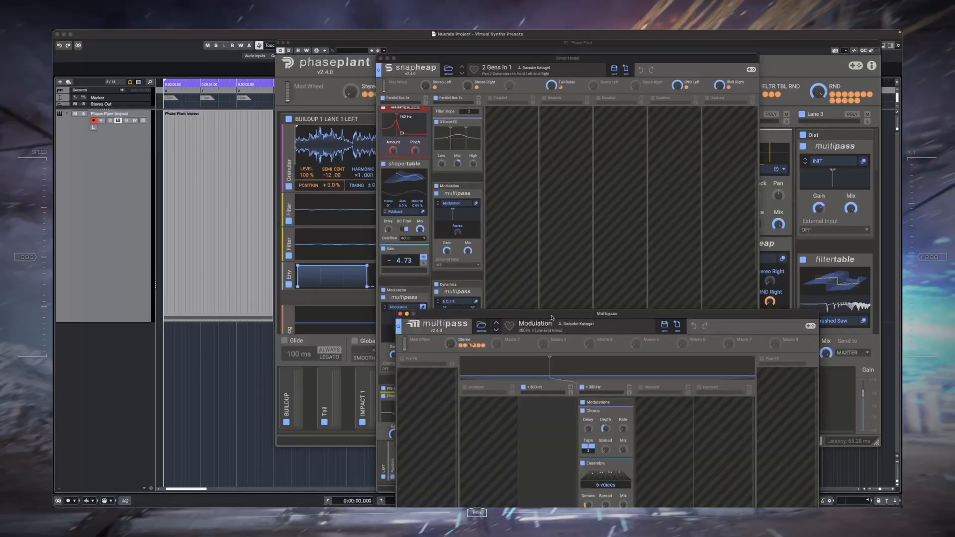
left_click_drag(549, 315, 549, 99)
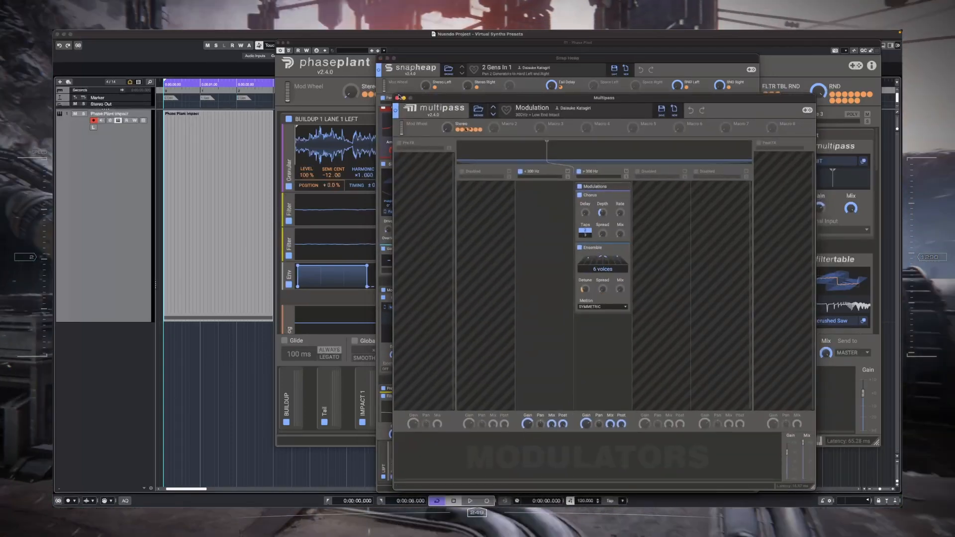
left_click(397, 97)
left_click(380, 58)
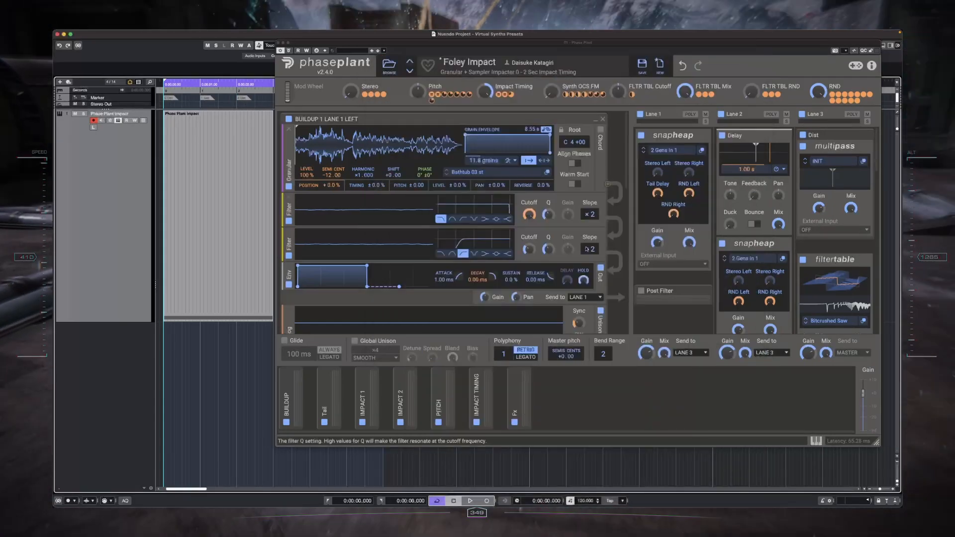
left_click(596, 120)
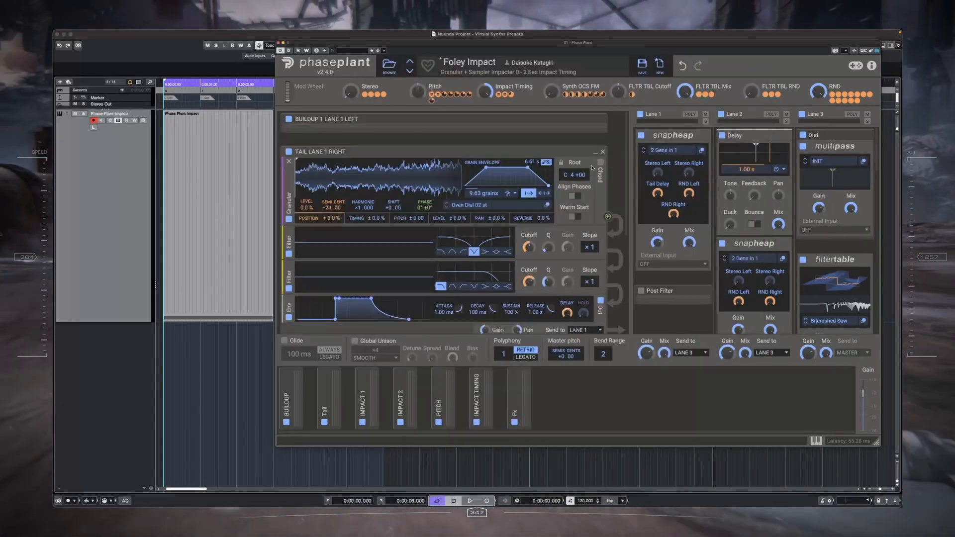
left_click(596, 153)
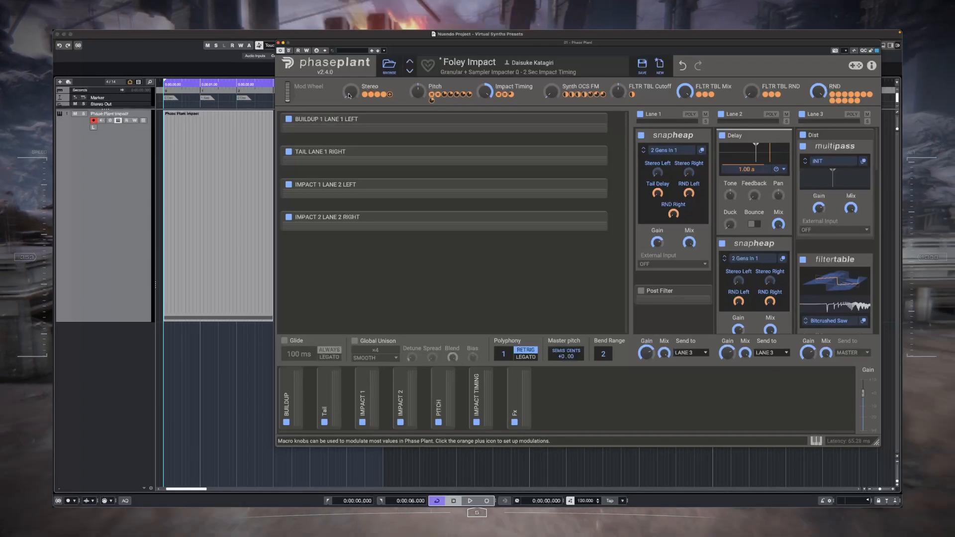
Step: Raise the Stereo macro to its maximum, keeping all generator groups collapsed
mouse_move(350, 94)
left_mouse_down()
mouse_move(349, 59)
mouse_move(351, 111)
left_mouse_up()
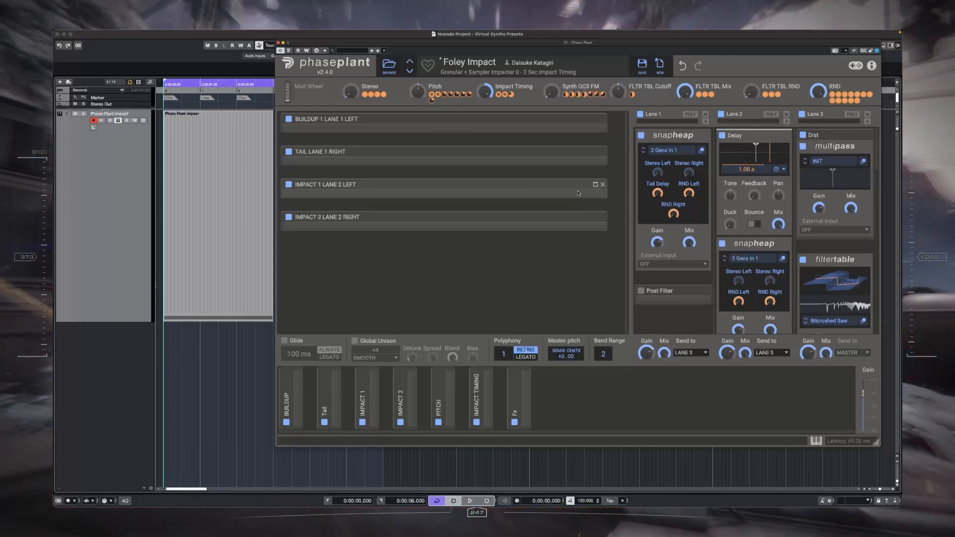
left_click_drag(350, 92, 351, 45)
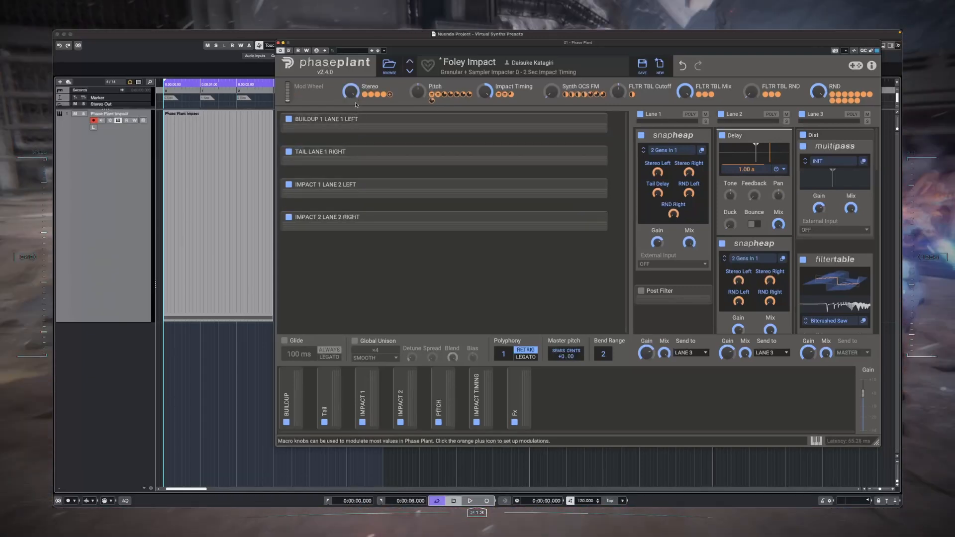
left_click(596, 152)
left_click(595, 119)
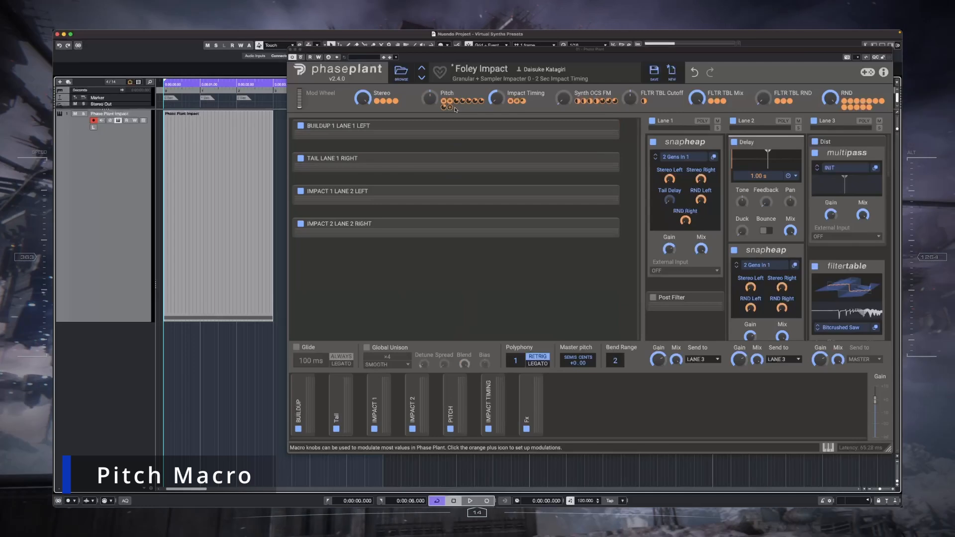
double_click(482, 93)
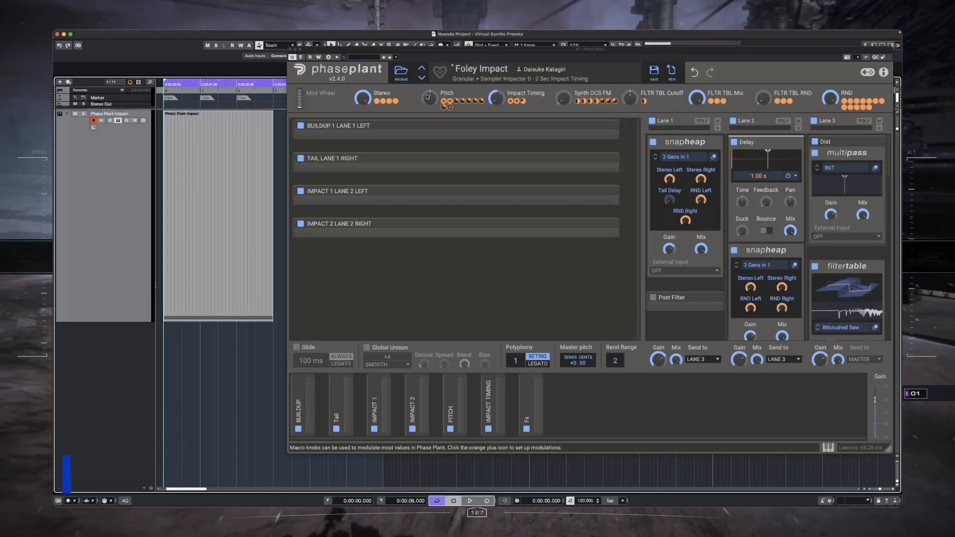
Step: Try the Pitch macro in both directions with the BUILDUP 1 LANE 1 LEFT group expanded
left_click_drag(430, 97, 430, 65)
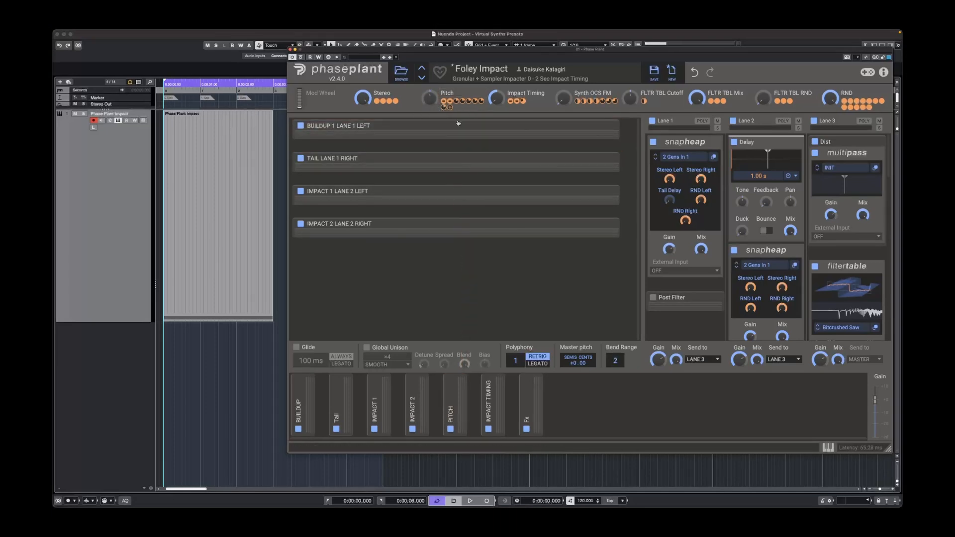
left_click(606, 126)
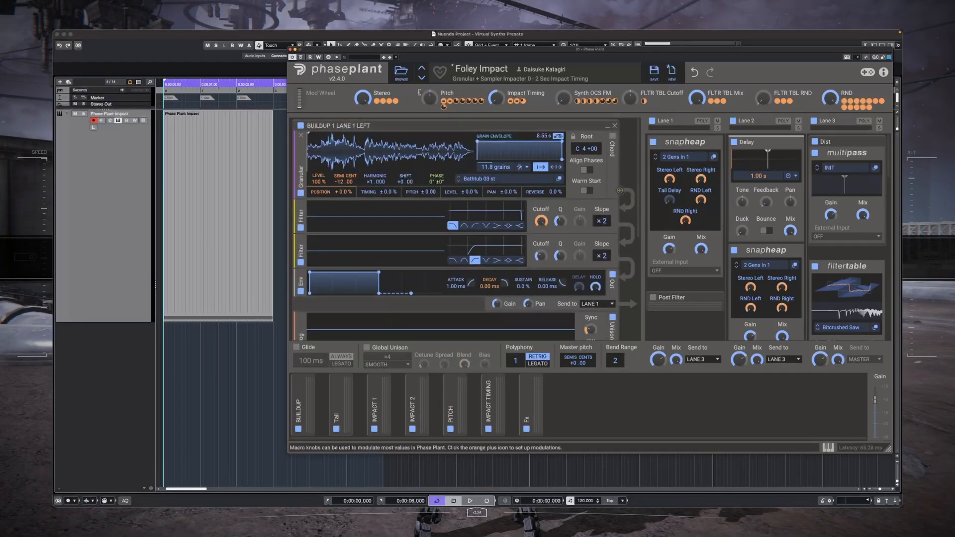
left_click_drag(434, 97, 434, 131)
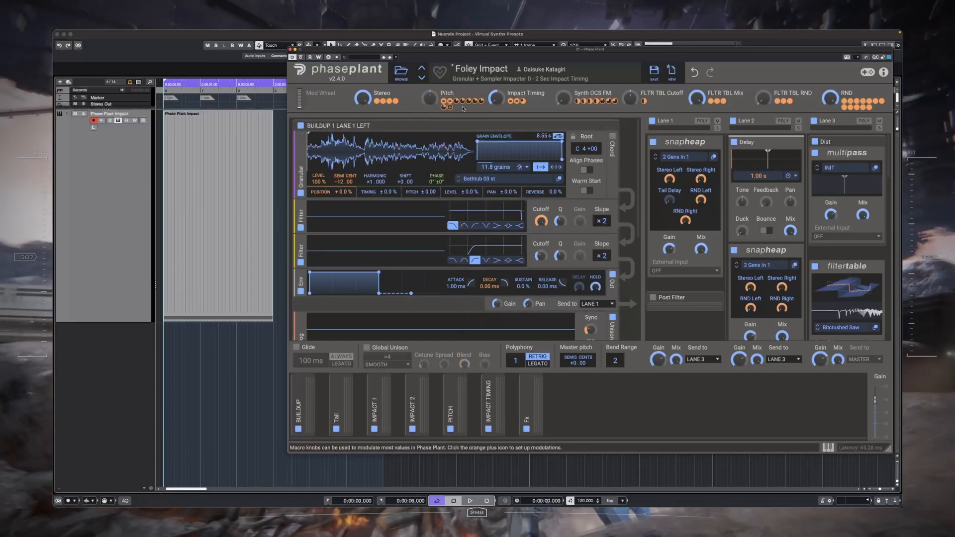
Step: Set the Pitch macro's modulation amount on the Buildup granular pitch to +12.00, and reduce it to +6.40
mouse_move(458, 104)
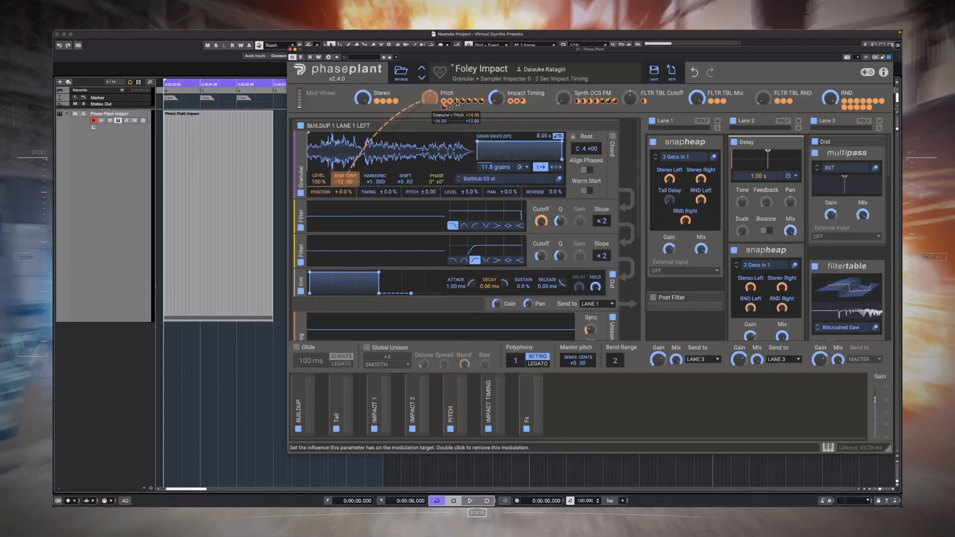
right_click(457, 104)
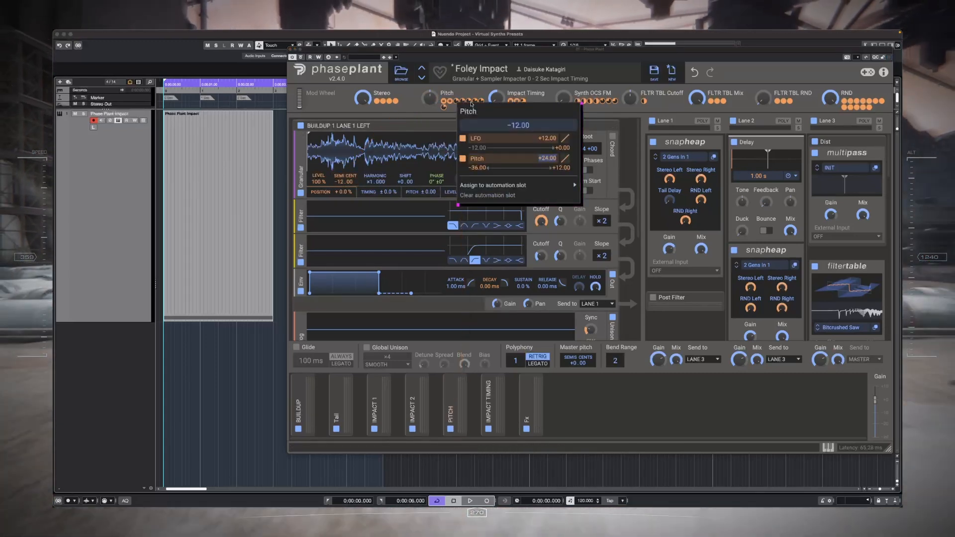
type("12")
left_click(471, 102)
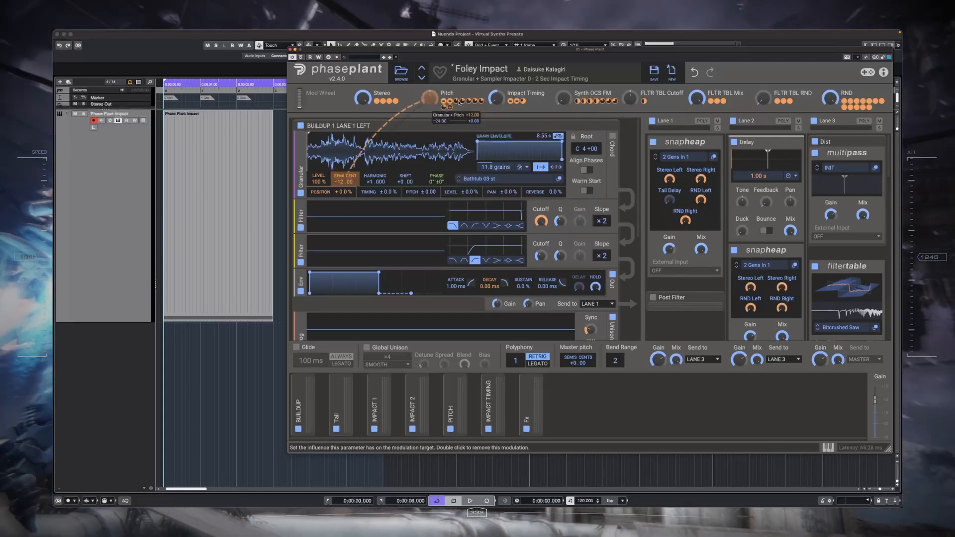
right_click(459, 103)
left_click_drag(550, 158, 549, 195)
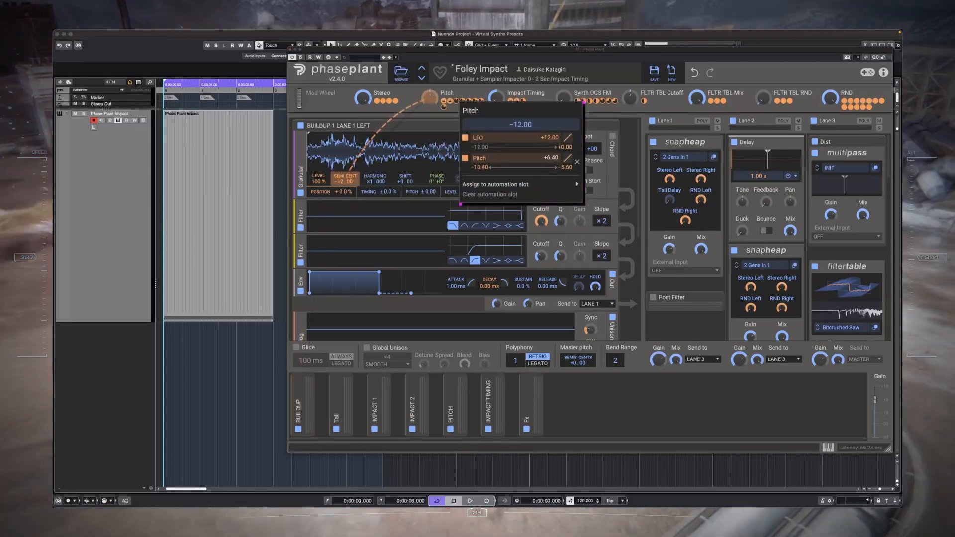
left_click(442, 107)
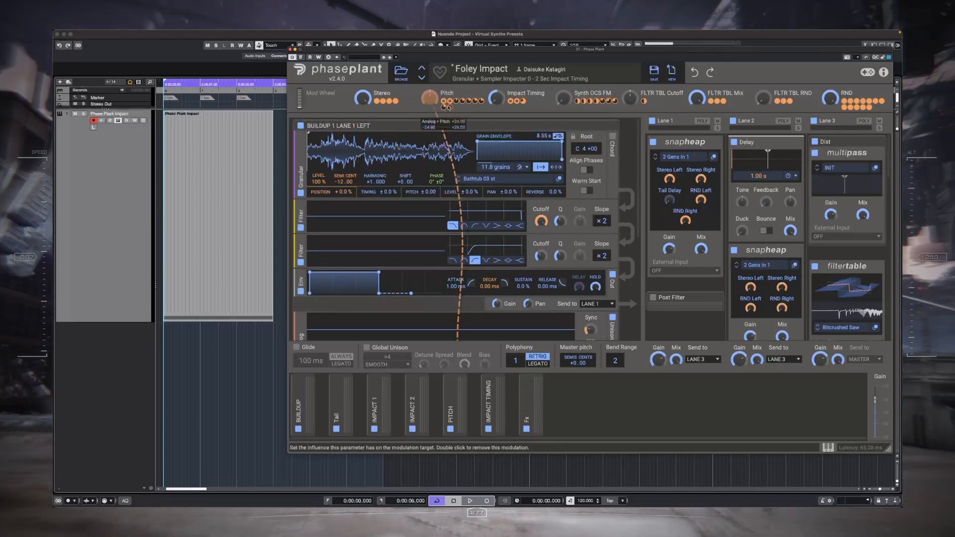
left_click(607, 128)
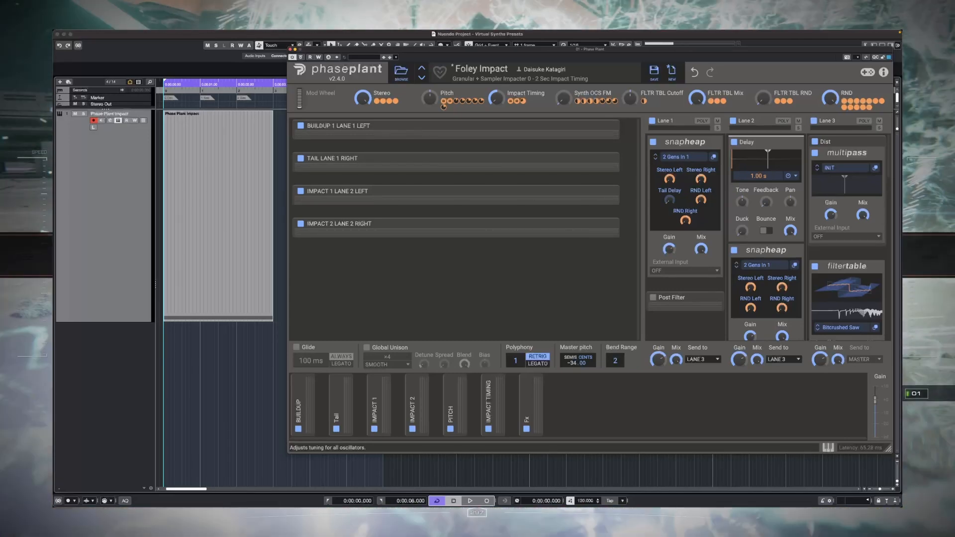
Step: Audition the impact with the Master pitch at -36.00 and +18.00 semitones, and return it to +0.00
key("space")
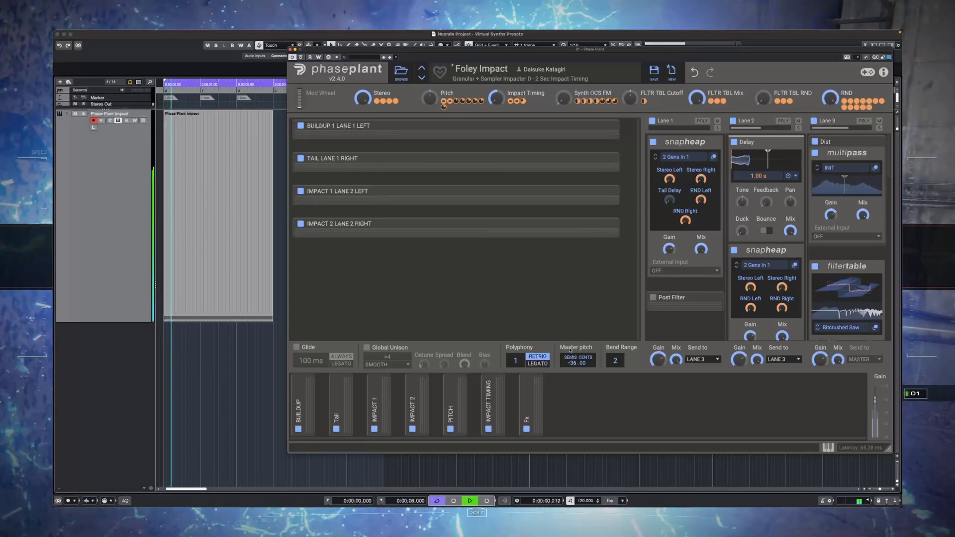
key("space")
left_click_drag(572, 361, 573, 322)
key("space")
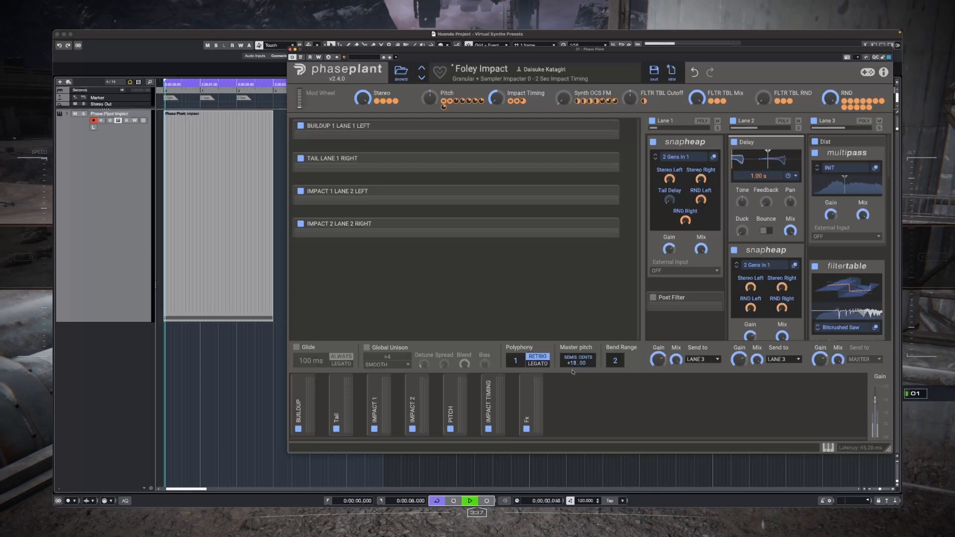
key("space")
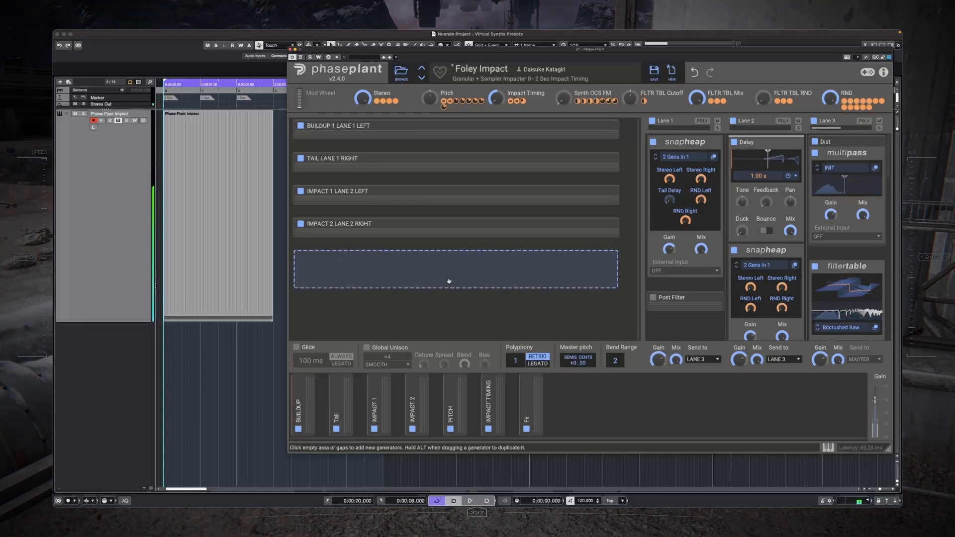
Step: Try the Impact Timing macro, reset it to its default, and check the Lower Limit and Upper Limit modulators in the IMPACT TIMING group
mouse_move(361, 497)
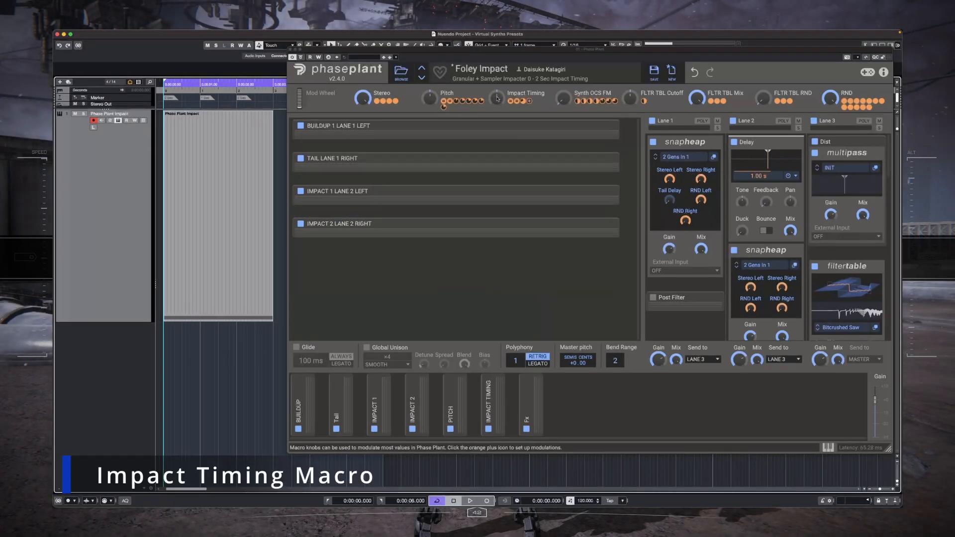
left_click_drag(498, 101, 501, 109)
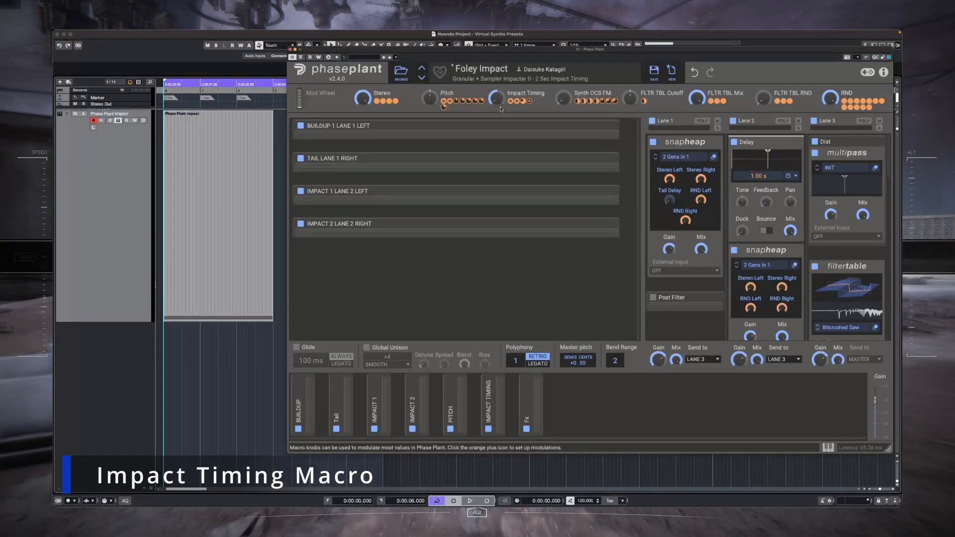
double_click(498, 102)
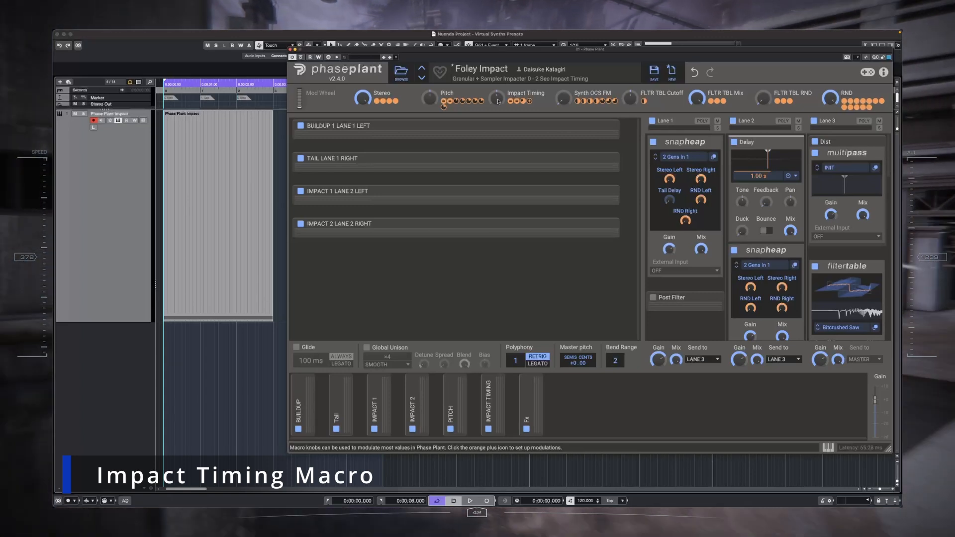
left_click_drag(497, 102, 501, 100)
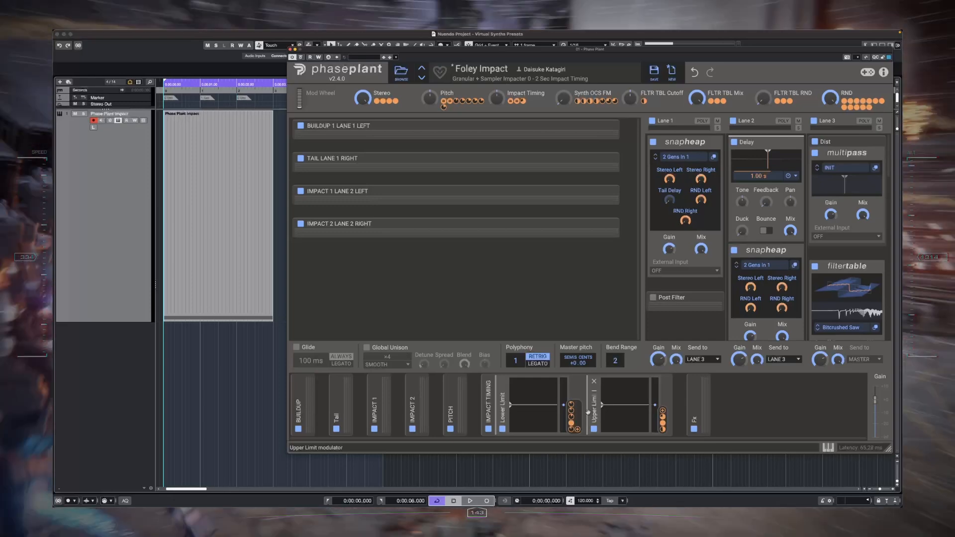
left_click(488, 393)
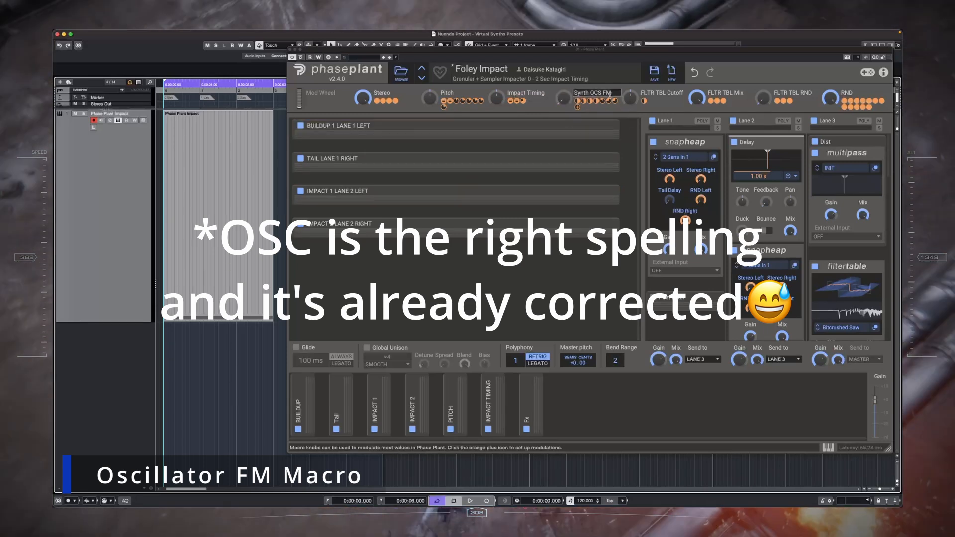
Step: Turn the Synth OCS FM macro up to maximum with the BUILDUP 1 LANE 1 LEFT group expanded, and check the modulated oscillators' waveforms
left_click_drag(563, 99, 563, 98)
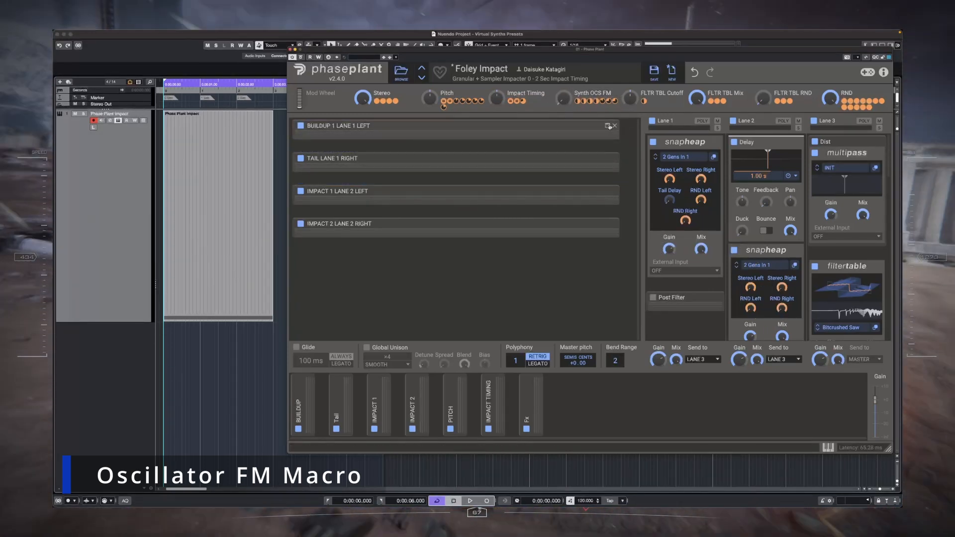
left_click(607, 126)
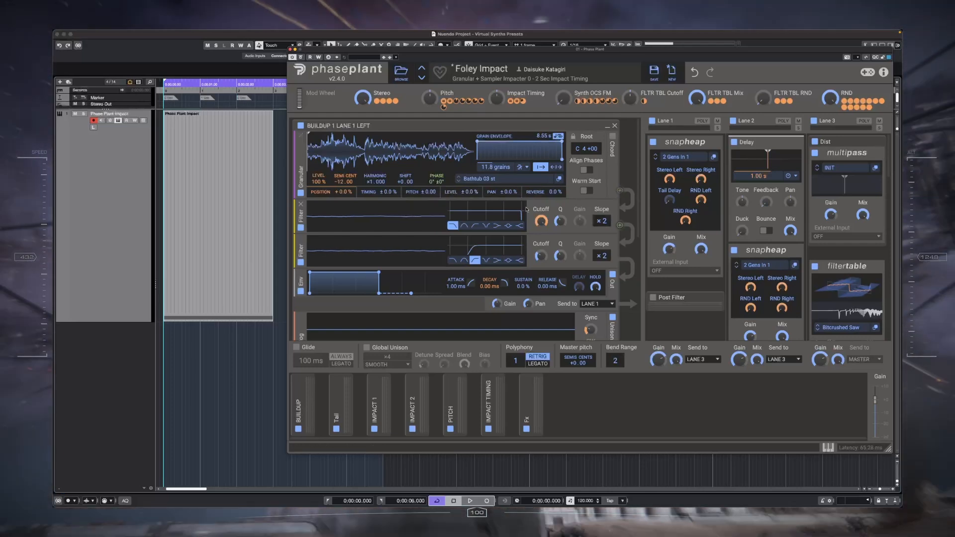
left_click(607, 126)
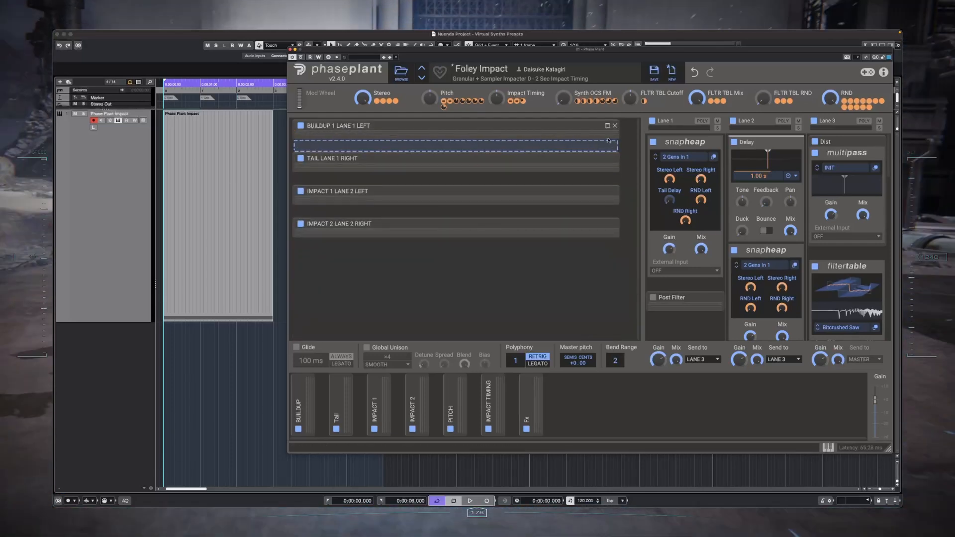
left_click(607, 125)
left_click_drag(562, 100, 563, 49)
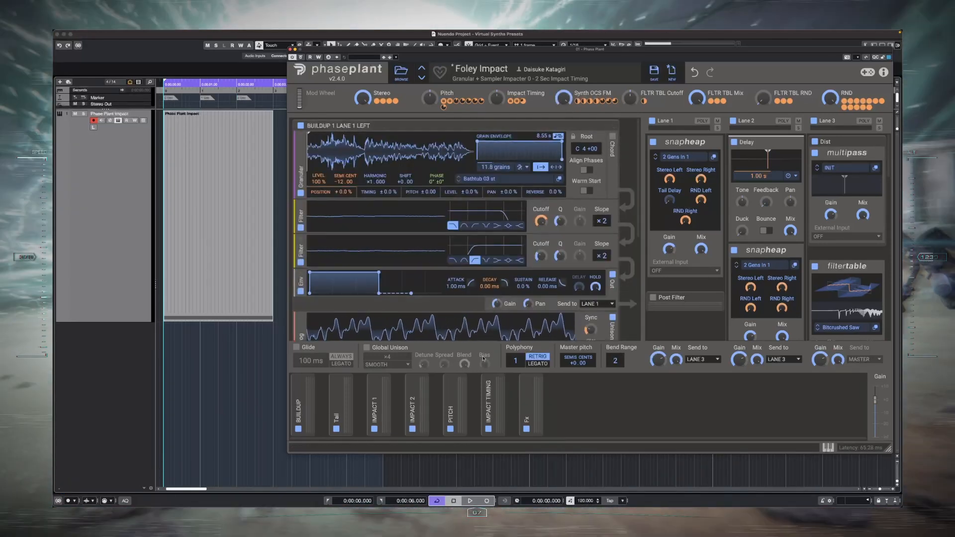
scroll(368, 295, "down", 2)
scroll(368, 294, "down", 5)
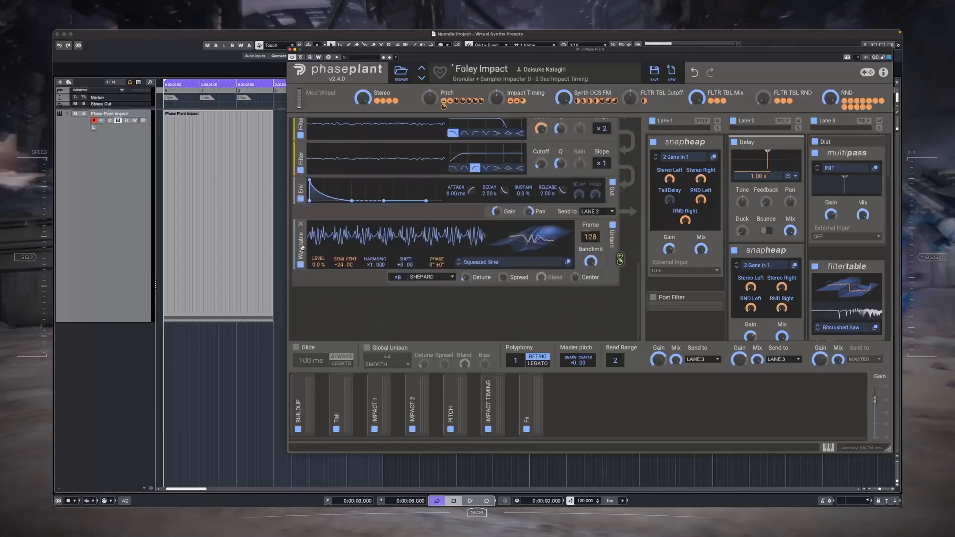
scroll(584, 249, "up", 5)
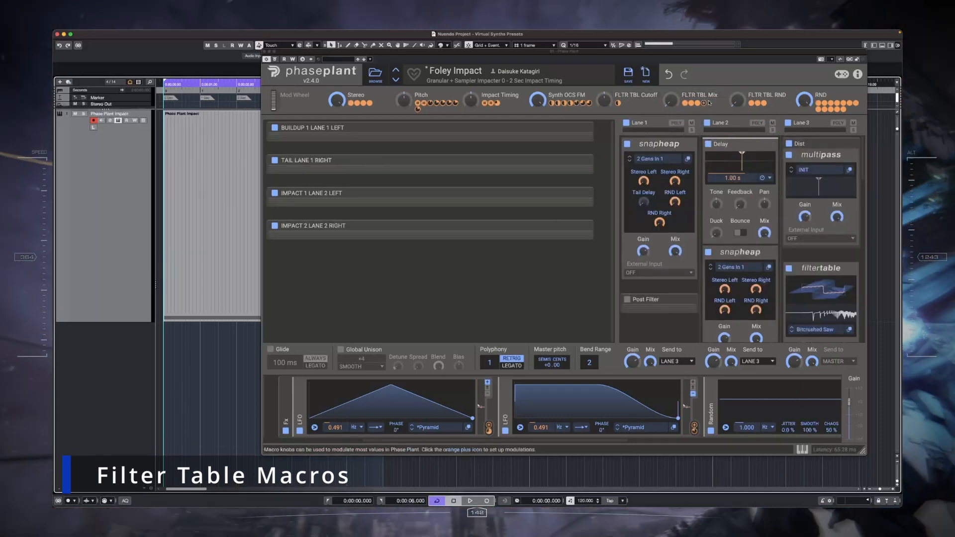
Step: Try the FLTR TBL Mix macro on the Lane 3 Filter Table's Mix, and reset the macro to its default
scroll(819, 291, "down", 3)
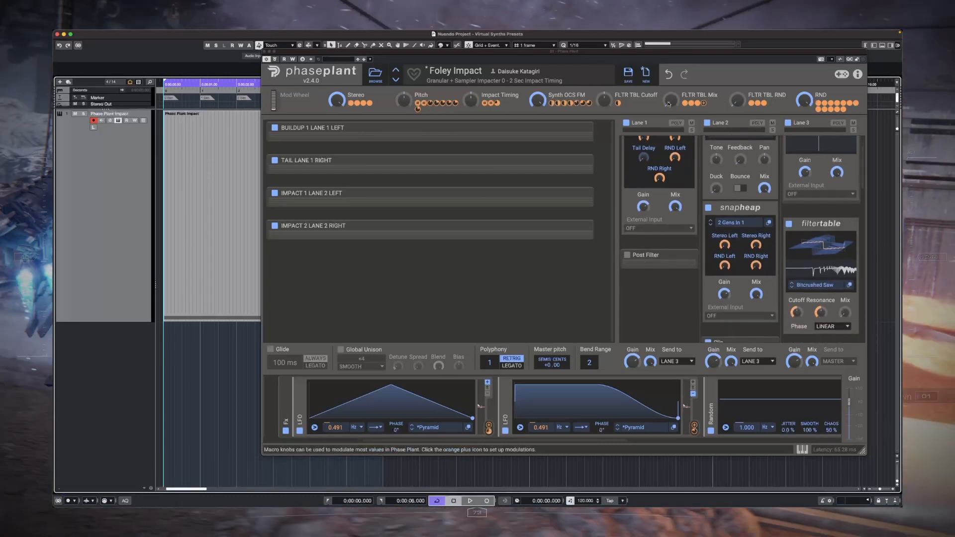
left_click_drag(669, 103, 671, 115)
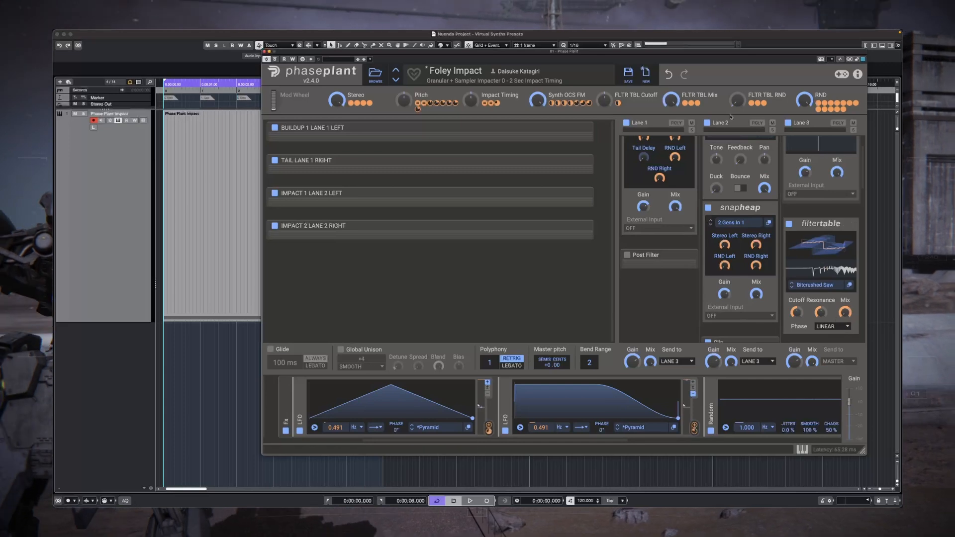
double_click(673, 102)
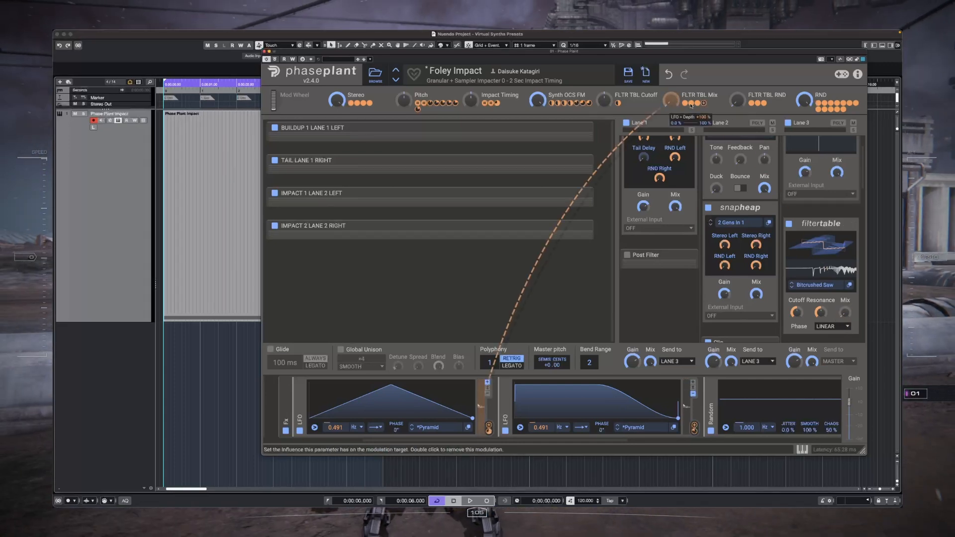
Step: Try Up Comp at maximum on the N.O.T.T. Multipass in Lane 3, and lower it again
scroll(800, 244, "down", 10)
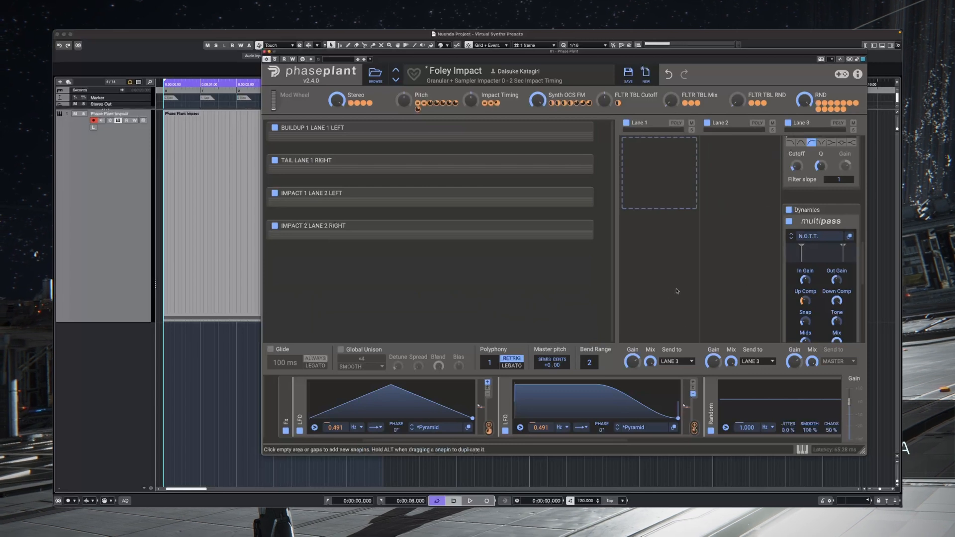
left_click_drag(805, 301, 805, 253)
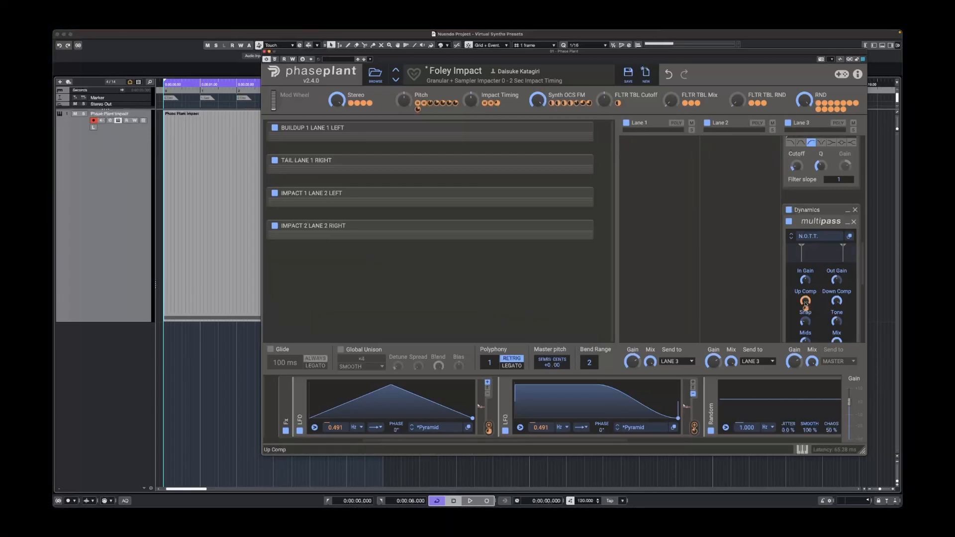
left_click_drag(808, 312, 806, 305)
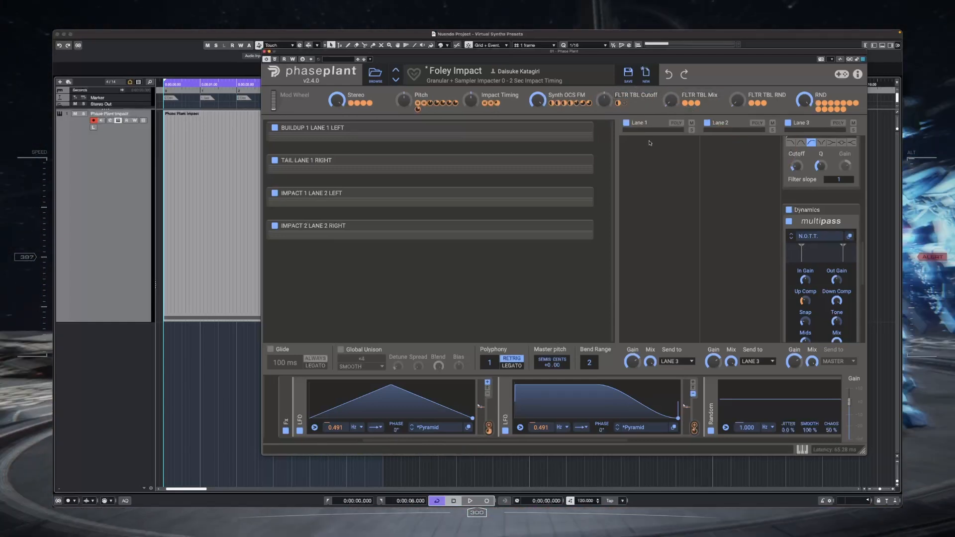
Step: Turn the FLTR TBL RND and FLTR TBL Mix macros up to maximum to audition the Filter Table's random modulation
scroll(650, 145, "up", 10)
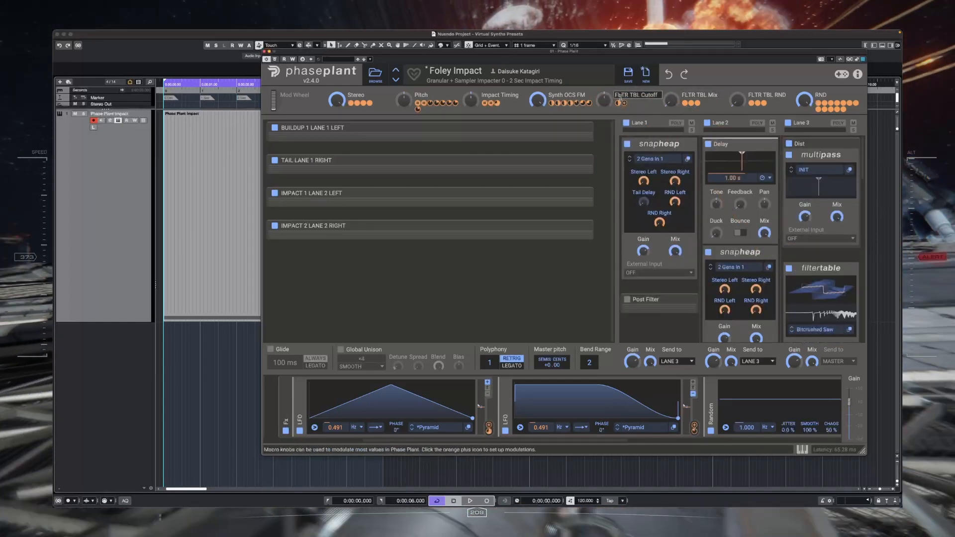
left_click_drag(603, 103, 603, 97)
left_click_drag(737, 101, 737, 55)
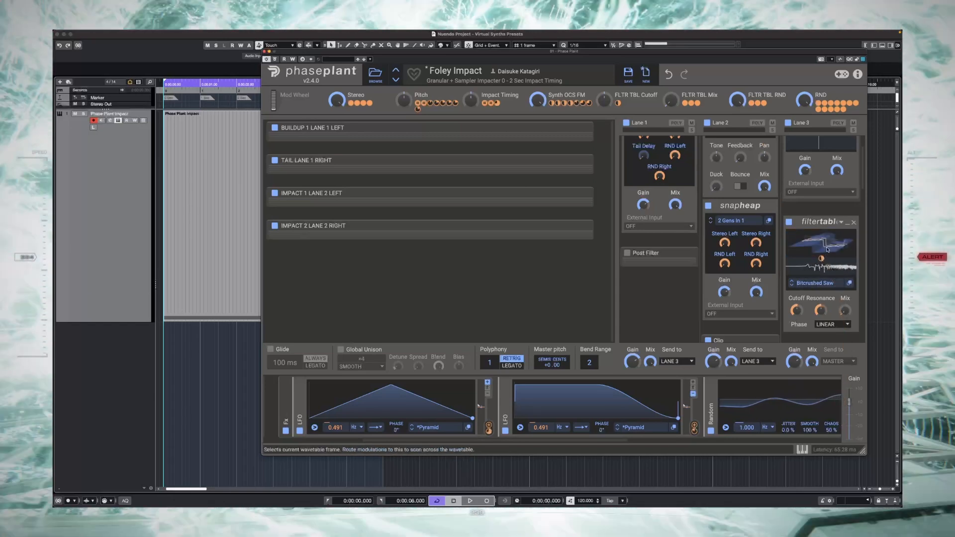
mouse_move(821, 259)
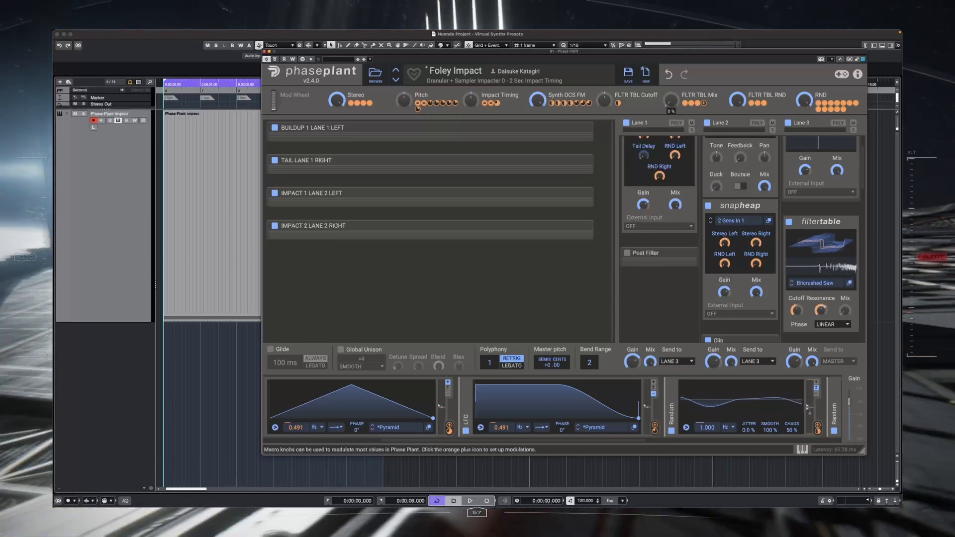
left_click_drag(675, 101, 675, 35)
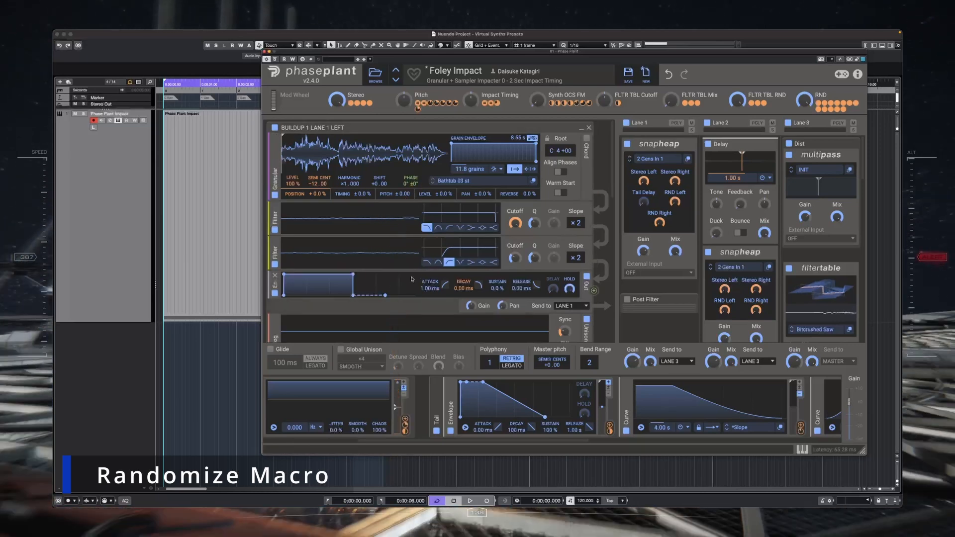
Step: Examine the parameters modulated by the RND macro in the buildup, impact and tail generator groups
scroll(432, 288, "down", 5)
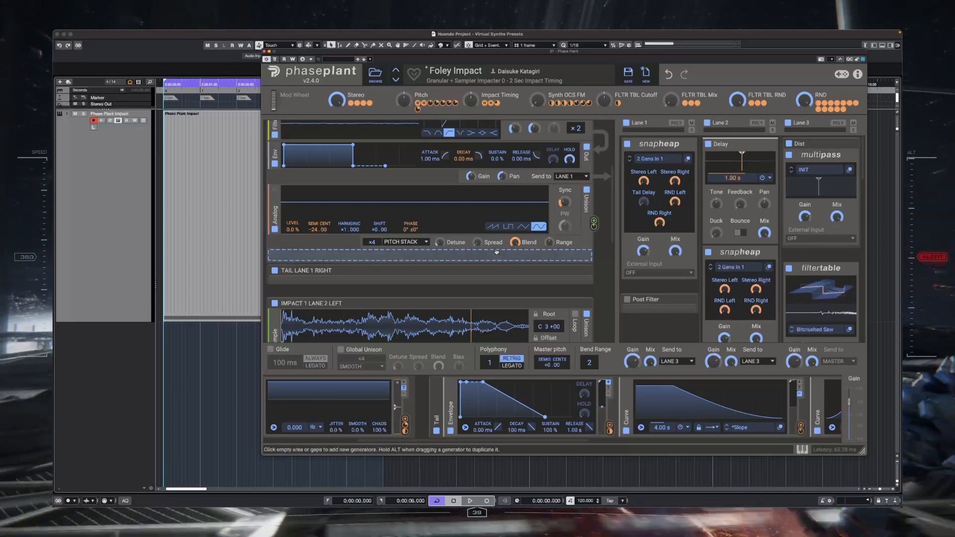
scroll(497, 226, "down", 5)
scroll(555, 223, "up", 6)
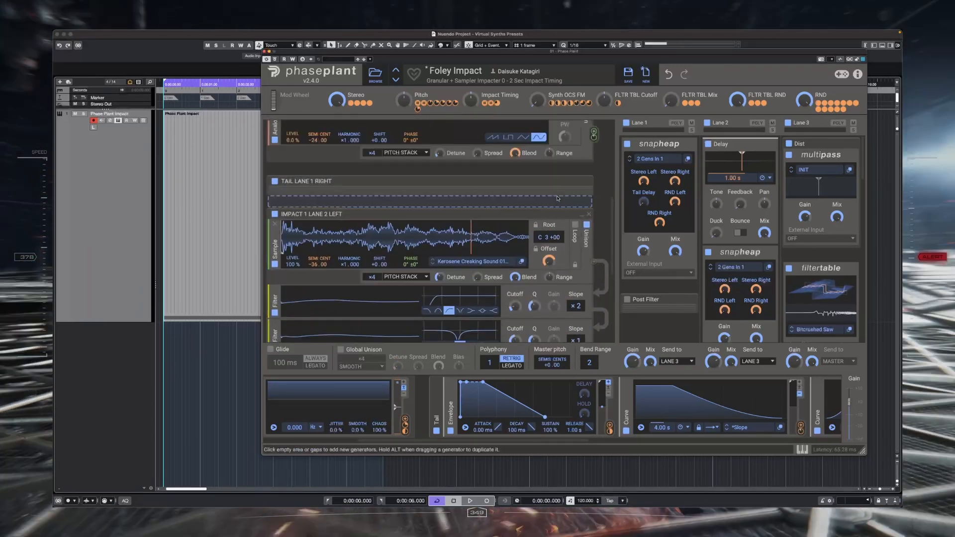
scroll(580, 227, "down", 3)
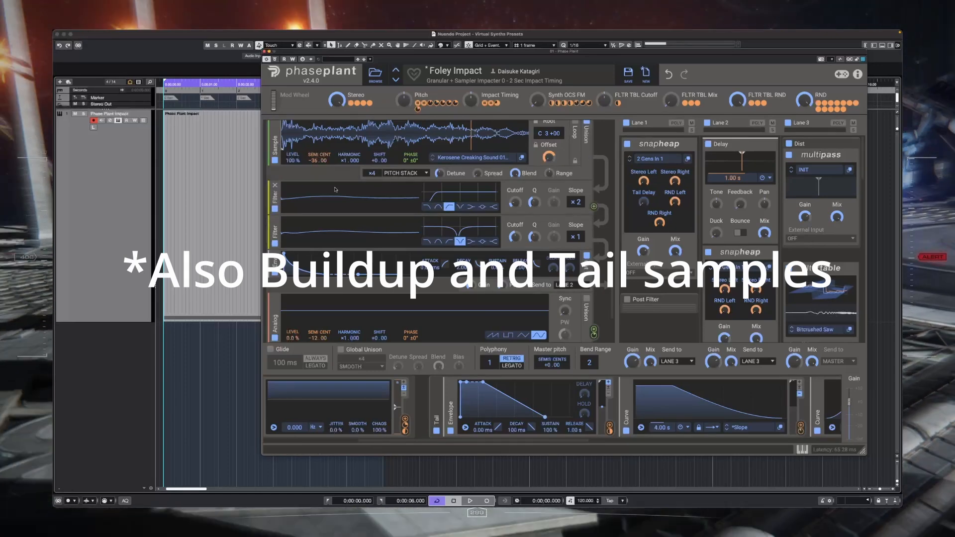
scroll(299, 189, "up", 1)
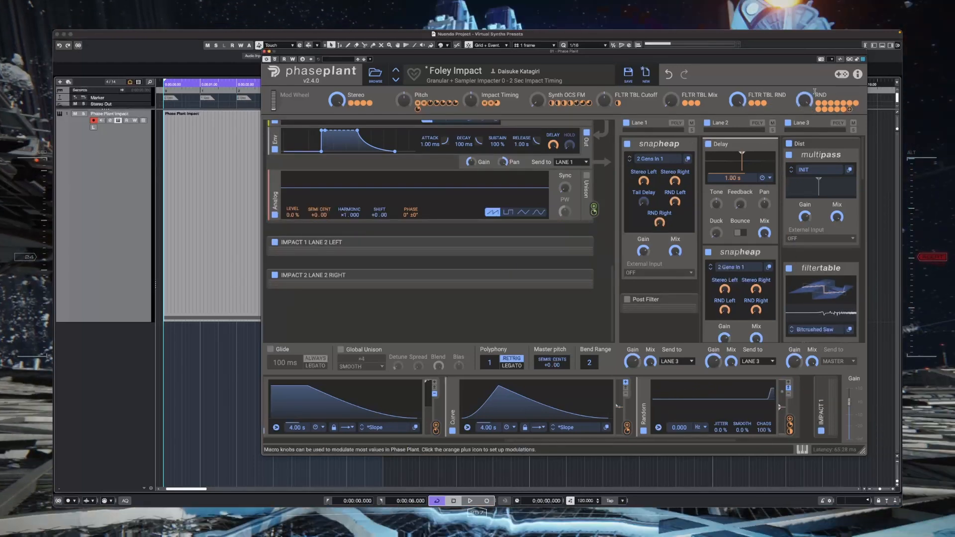
scroll(596, 232, "up", 3)
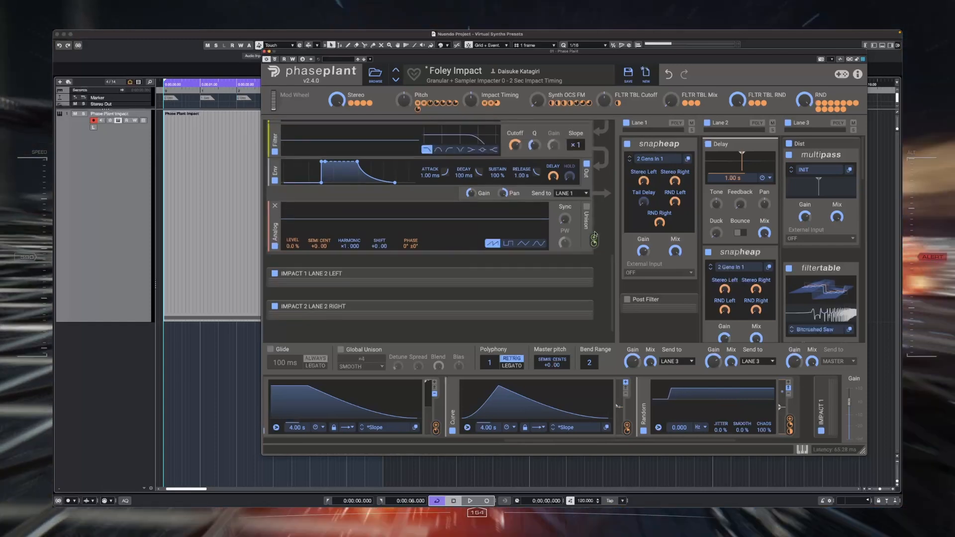
scroll(596, 233, "down", 4)
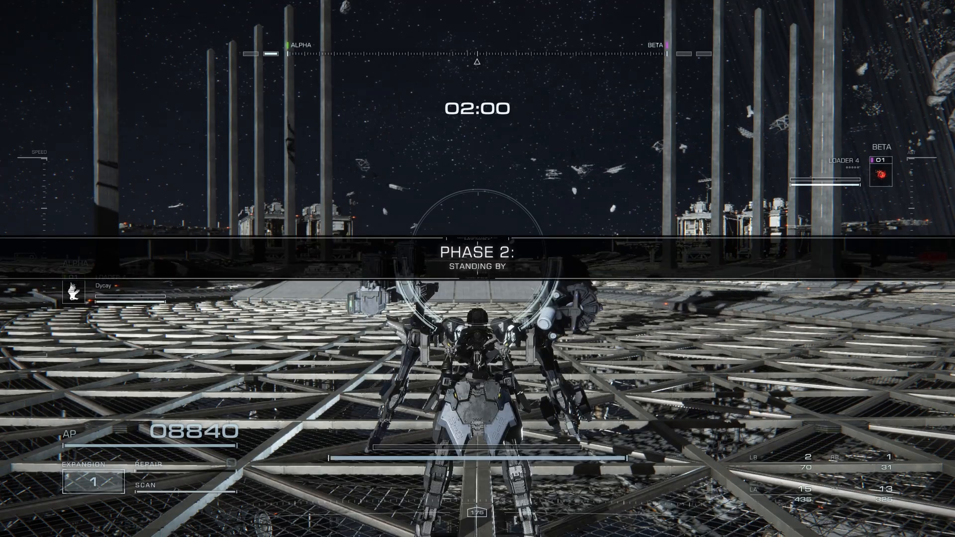
key("w")
key("d")
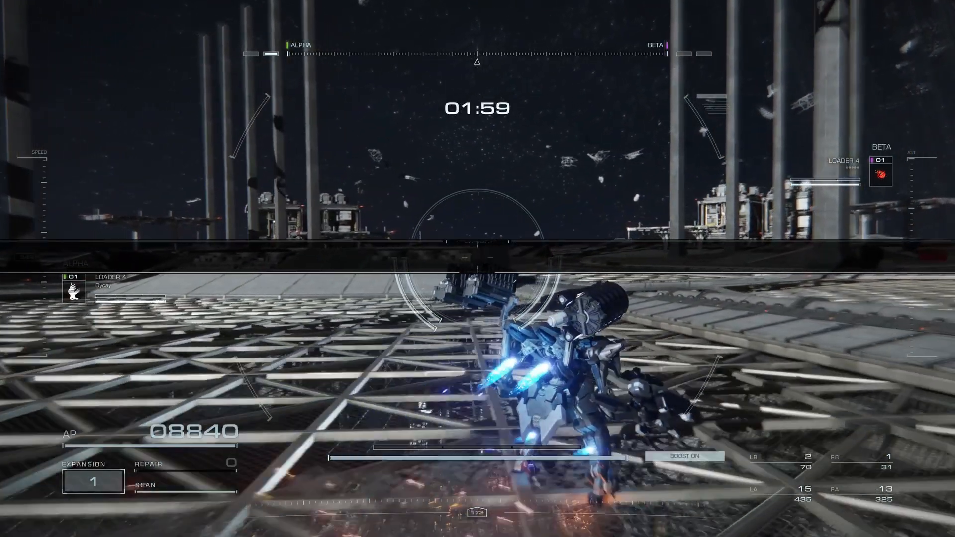
key("a")
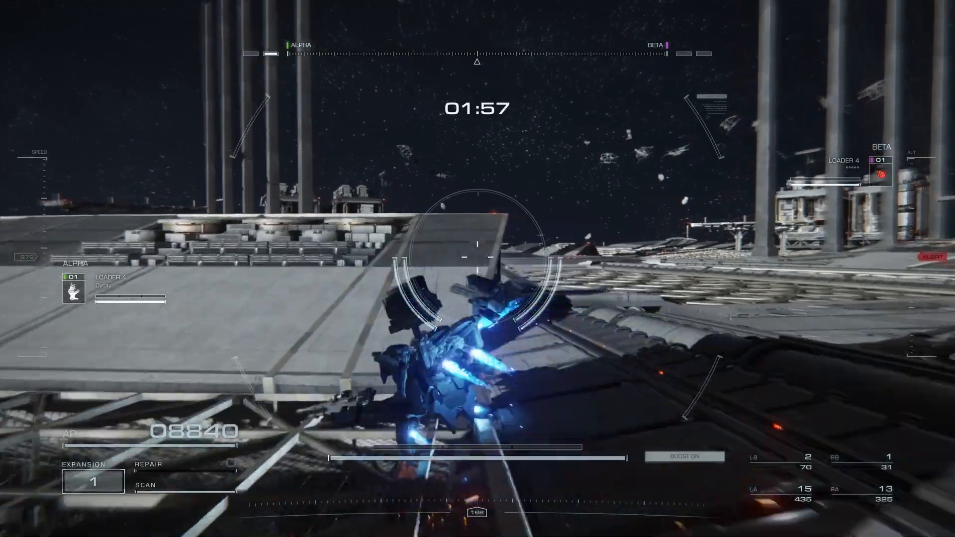
key("a")
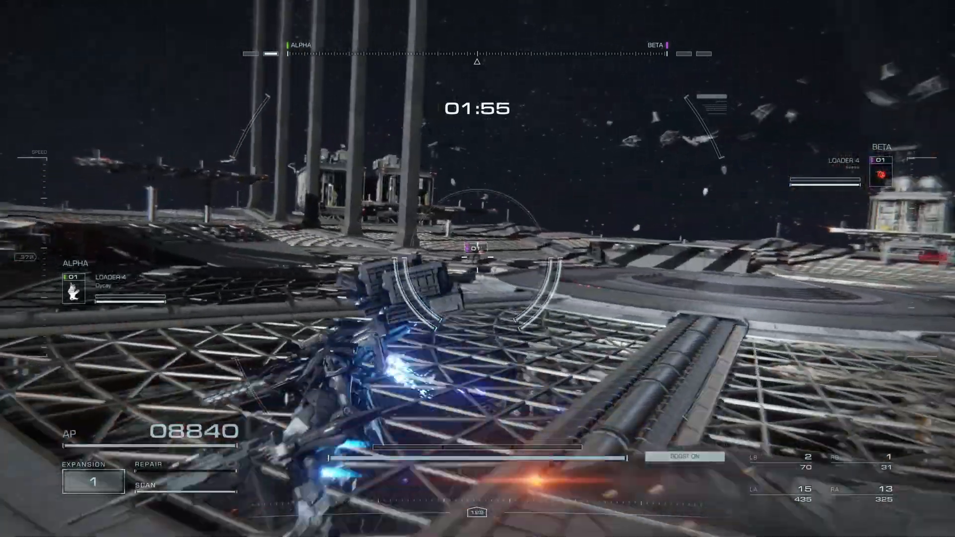
key("d")
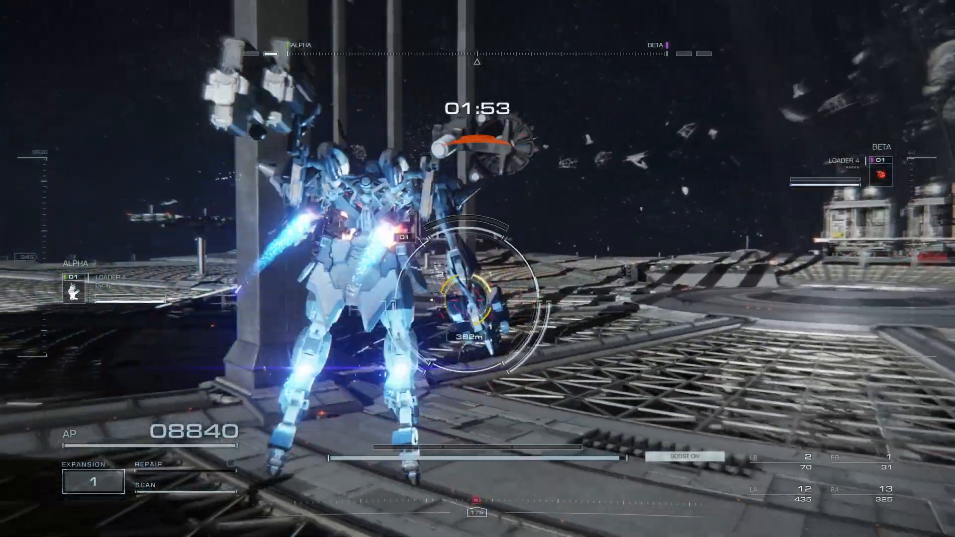
key("d")
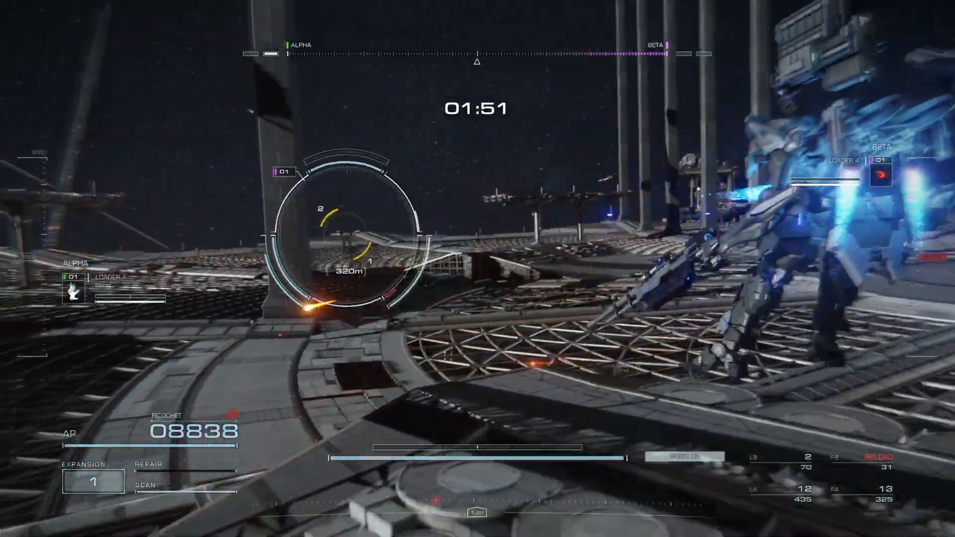
key("a")
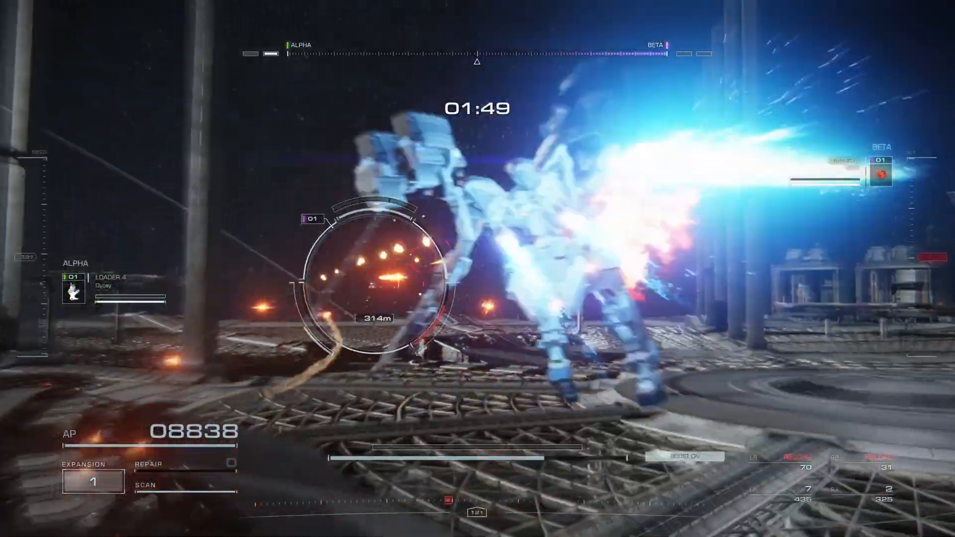
key("d")
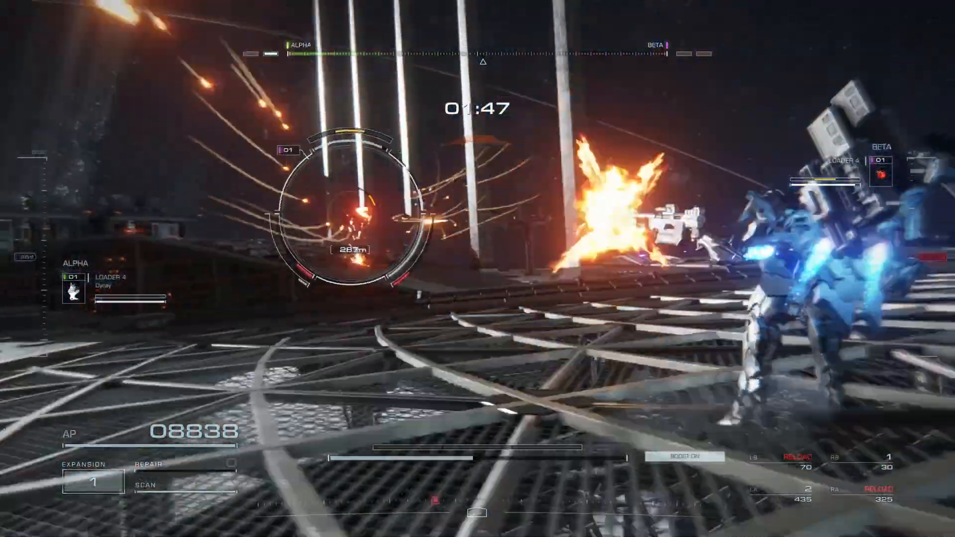